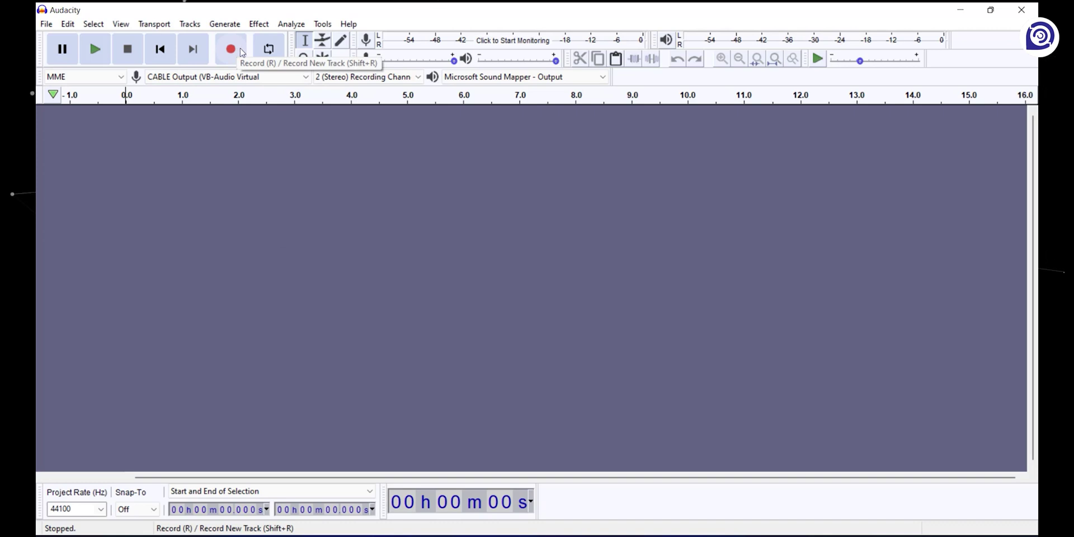
# Record about 11 seconds of speech into Audio Track #1, then stop
pyautogui.click(232, 49)
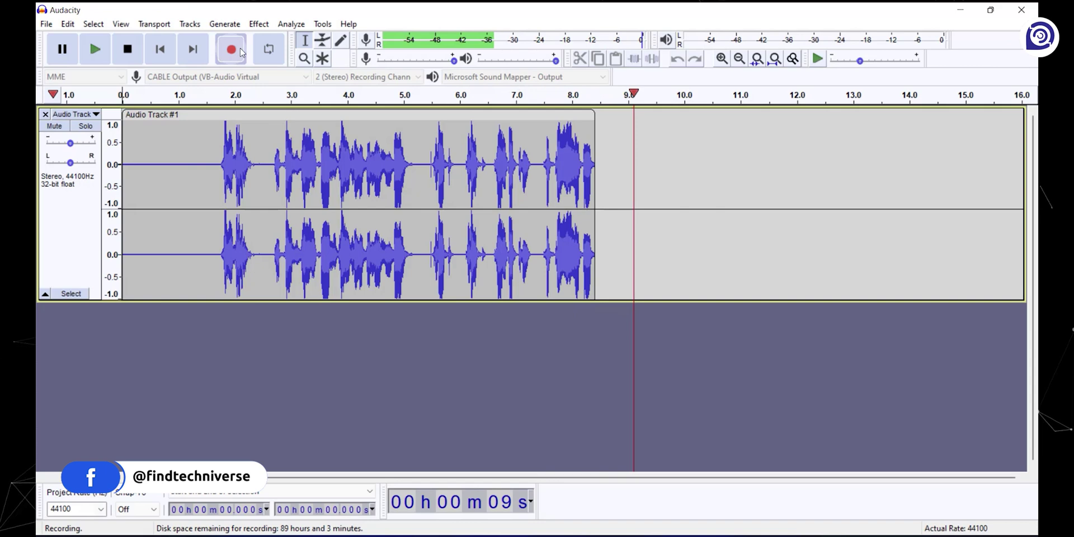
pyautogui.click(136, 46)
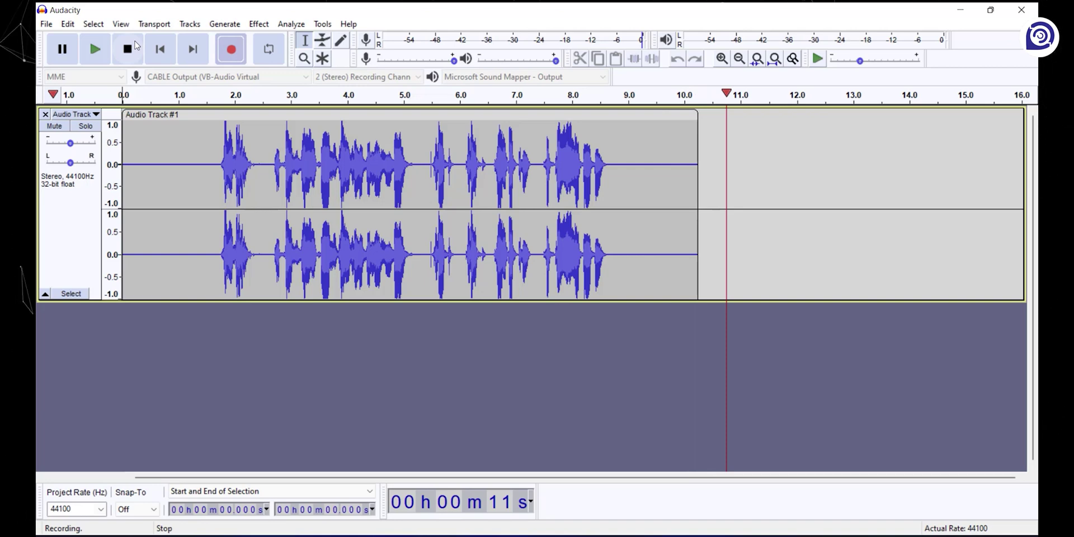
# Select the whole track and compress it: -12 dB threshold, -40 dB noise floor, 1.1:1 ratio
pyautogui.hotkey('ctrl', 'a')
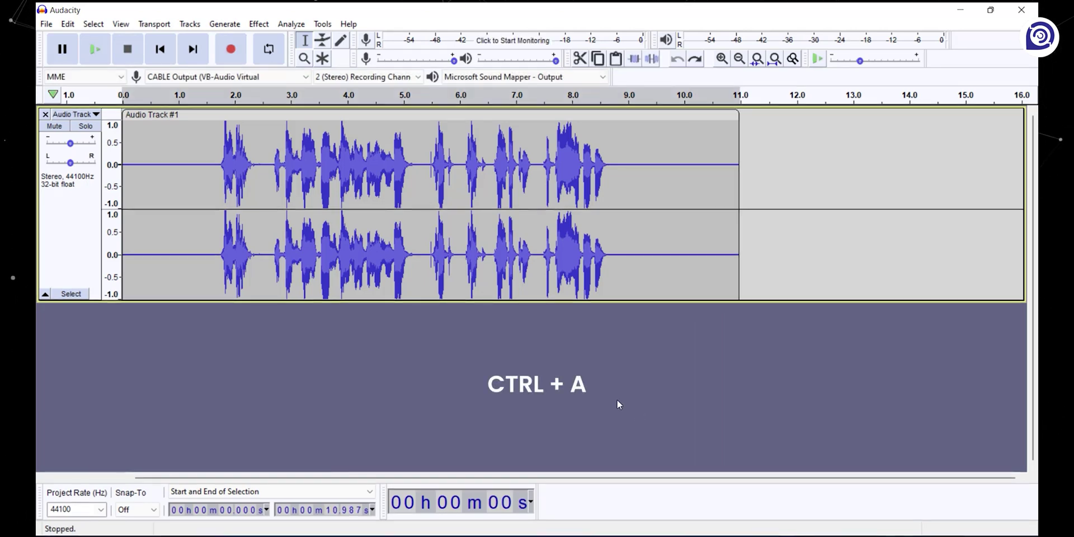
pyautogui.click(523, 395)
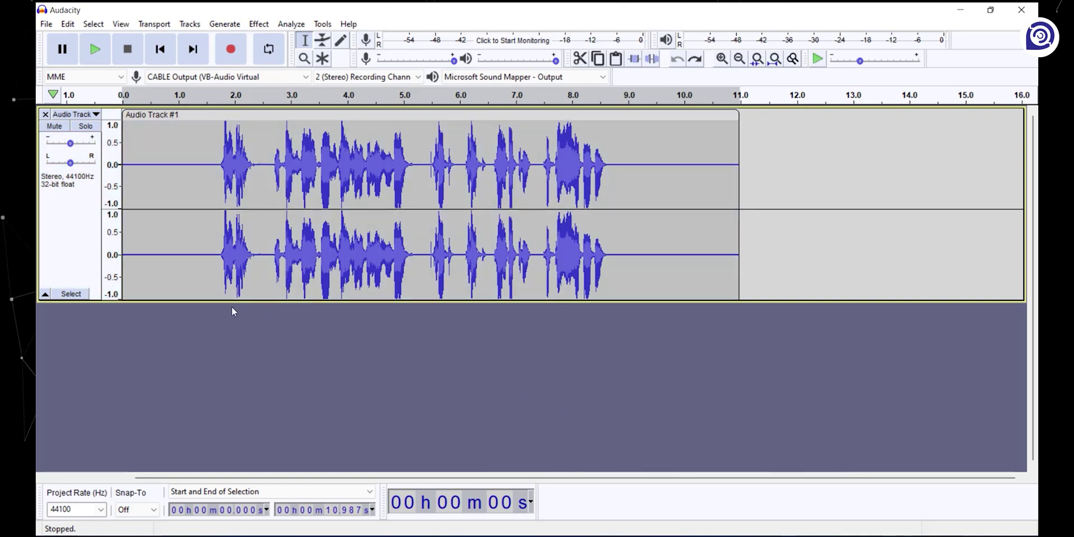
pyautogui.click(55, 235)
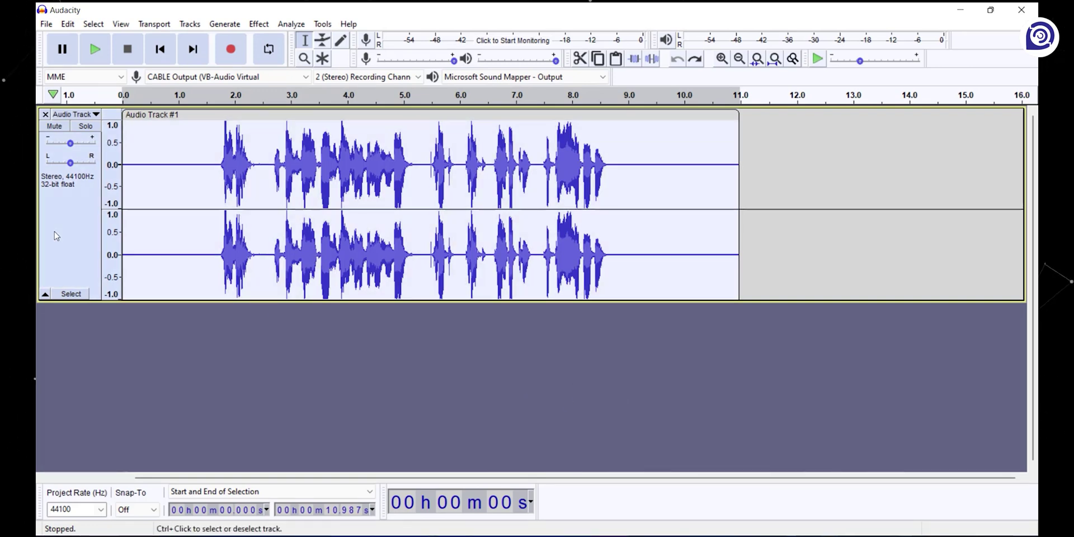
pyautogui.click(251, 25)
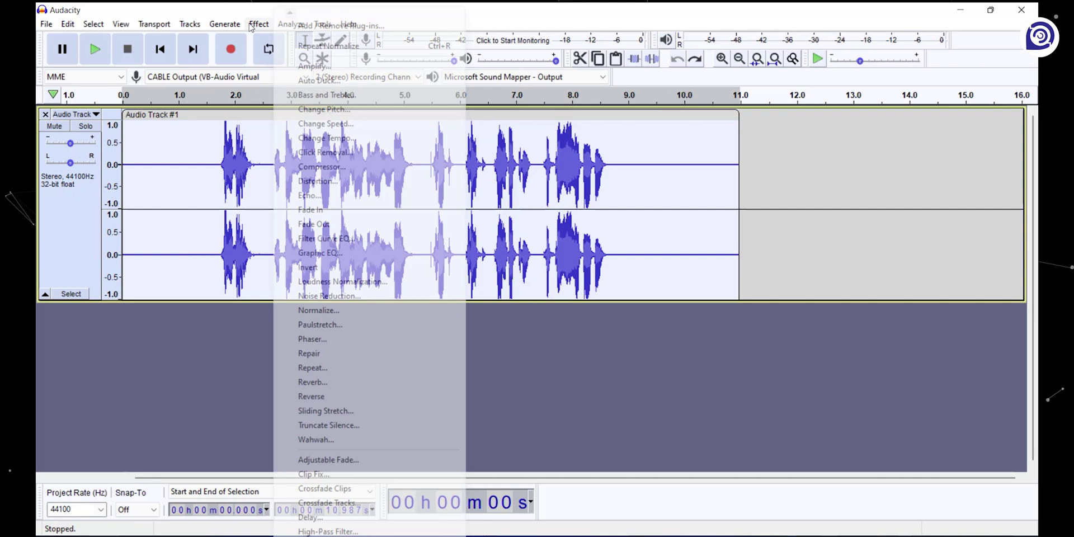
pyautogui.click(342, 167)
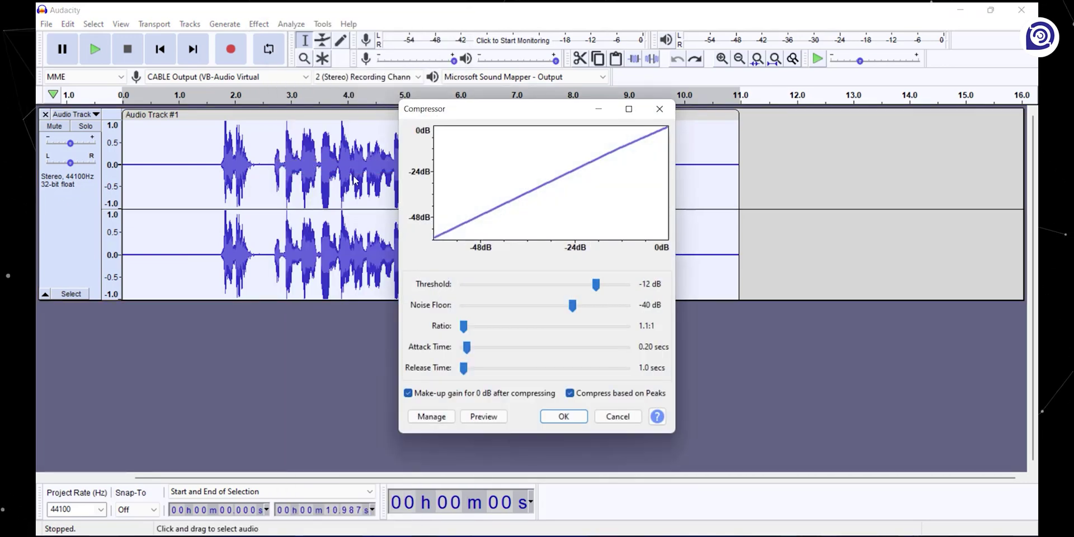
pyautogui.click(561, 416)
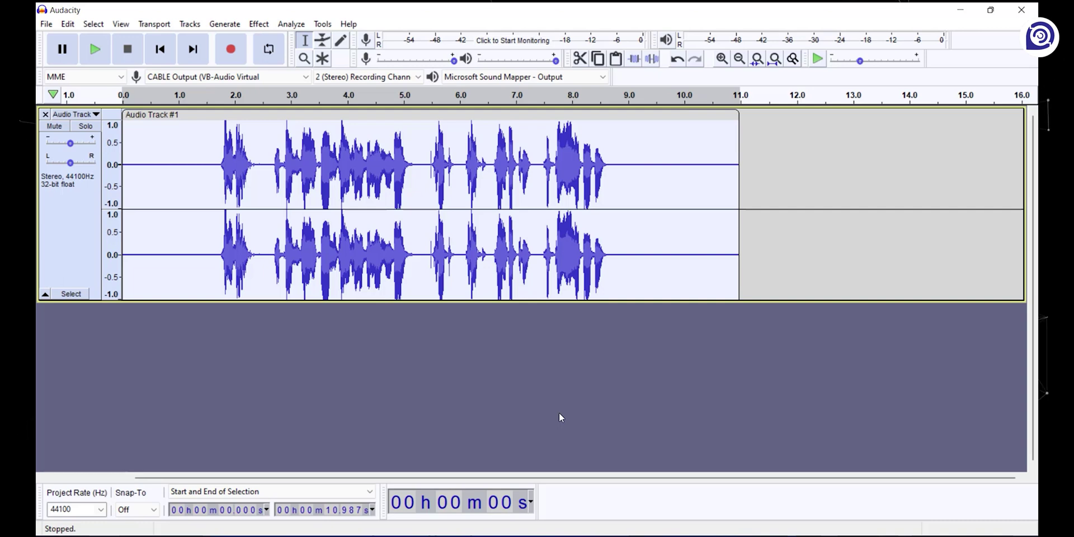
# Run Normalize on the track to a -1.0 dB peak, removing DC offset
pyautogui.click(260, 22)
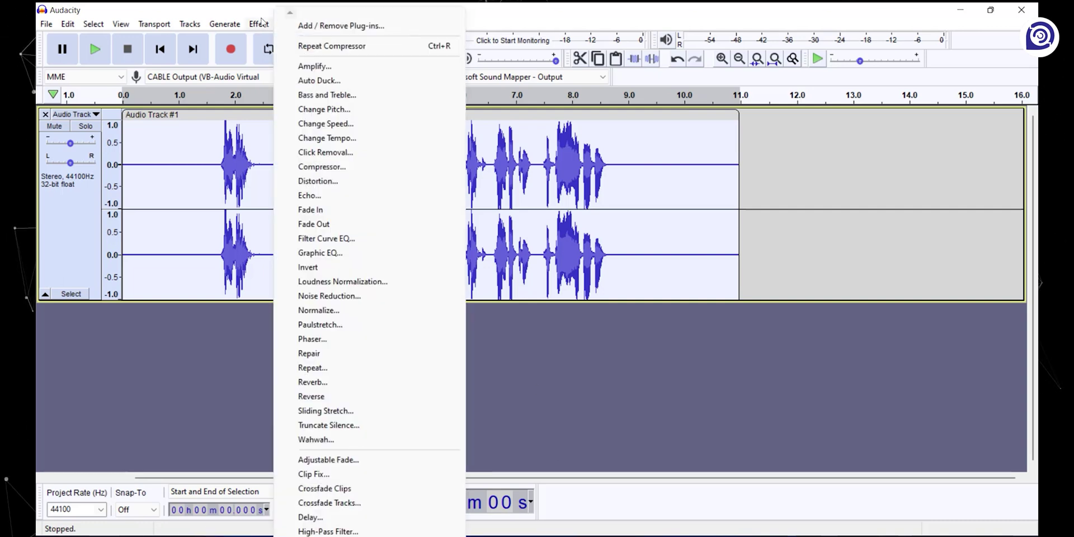
pyautogui.click(378, 311)
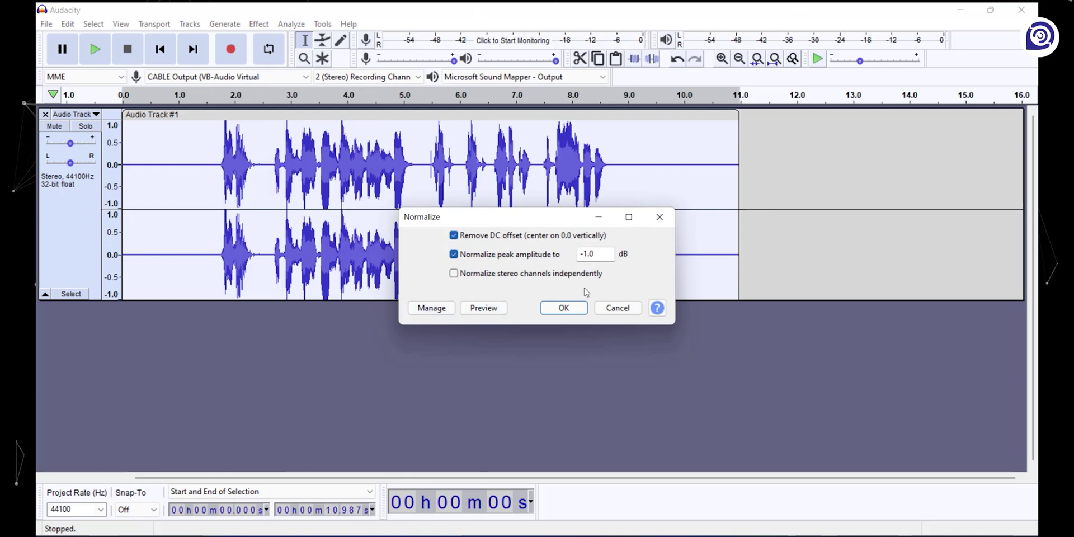
pyautogui.click(576, 308)
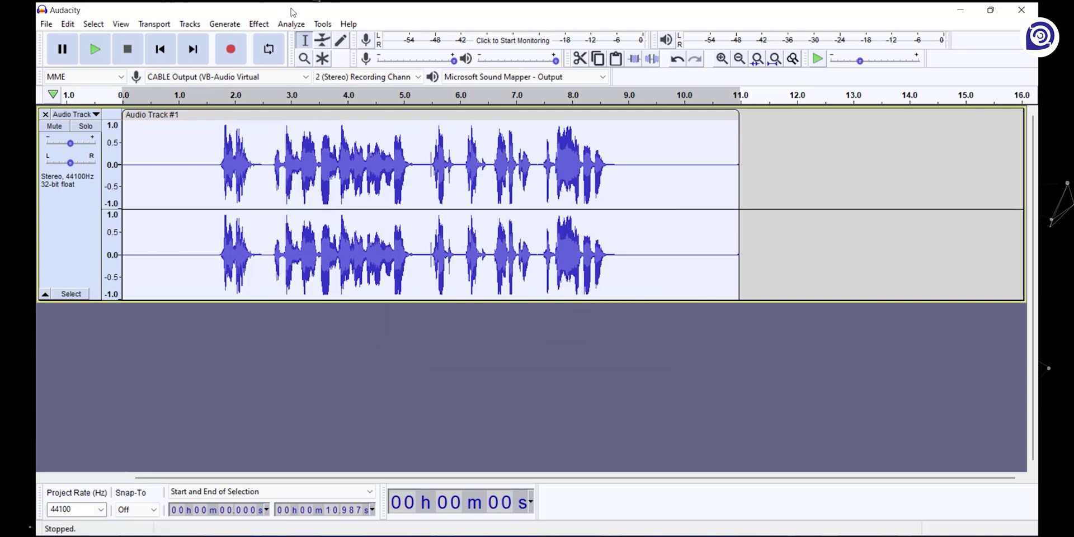
# Apply a Filter Curve EQ with points at 100, 1000, 2000 Hz, raising lows and highs about 6 dB
pyautogui.click(259, 24)
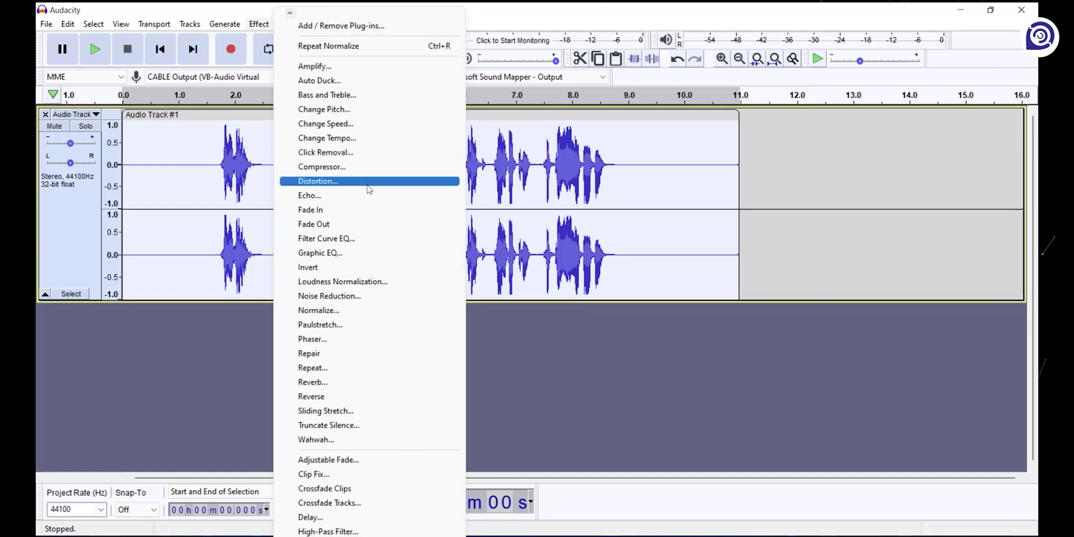
pyautogui.click(374, 238)
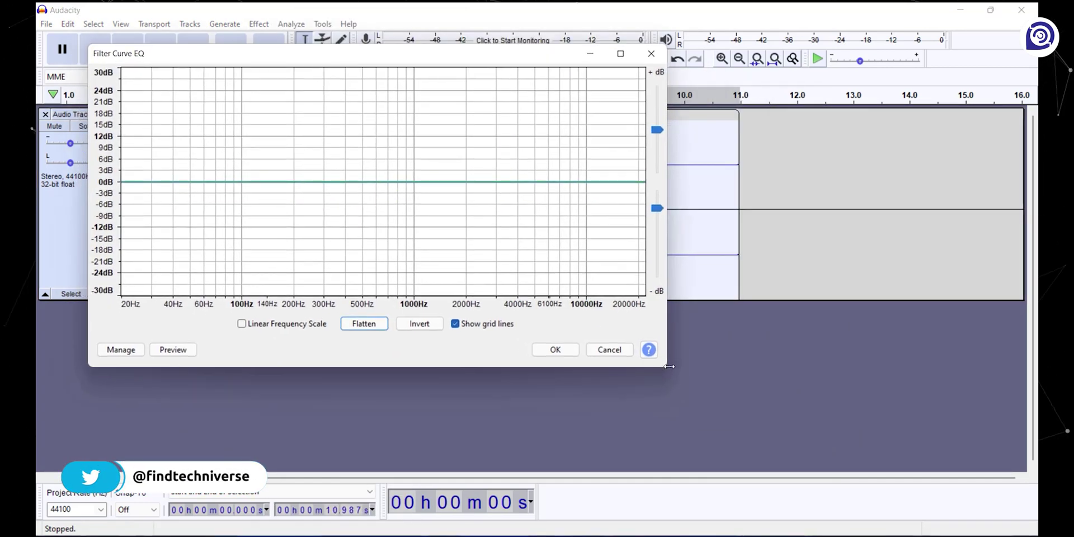
pyautogui.moveTo(670, 366); pyautogui.dragTo(984, 441)
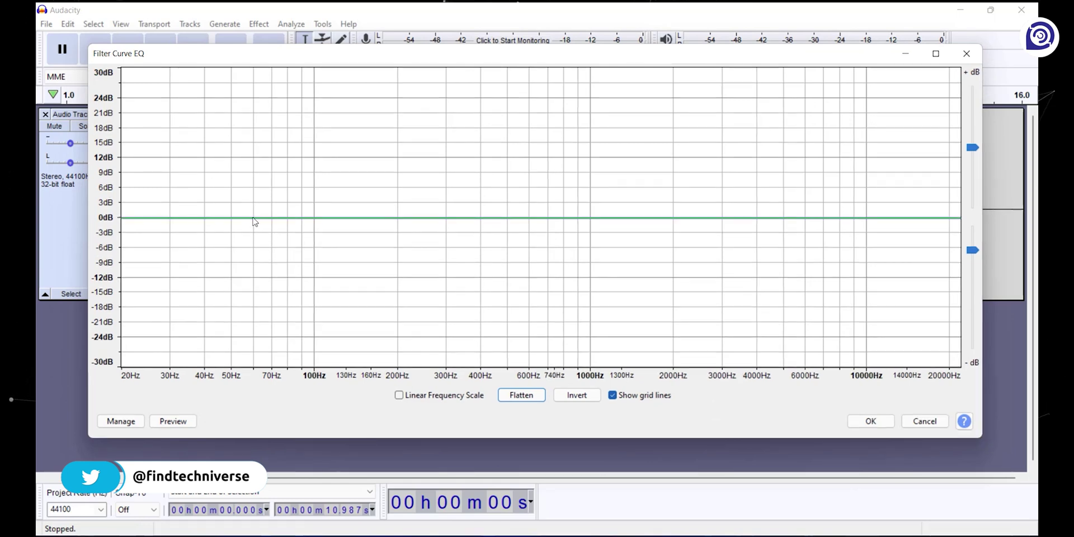
pyautogui.click(301, 222)
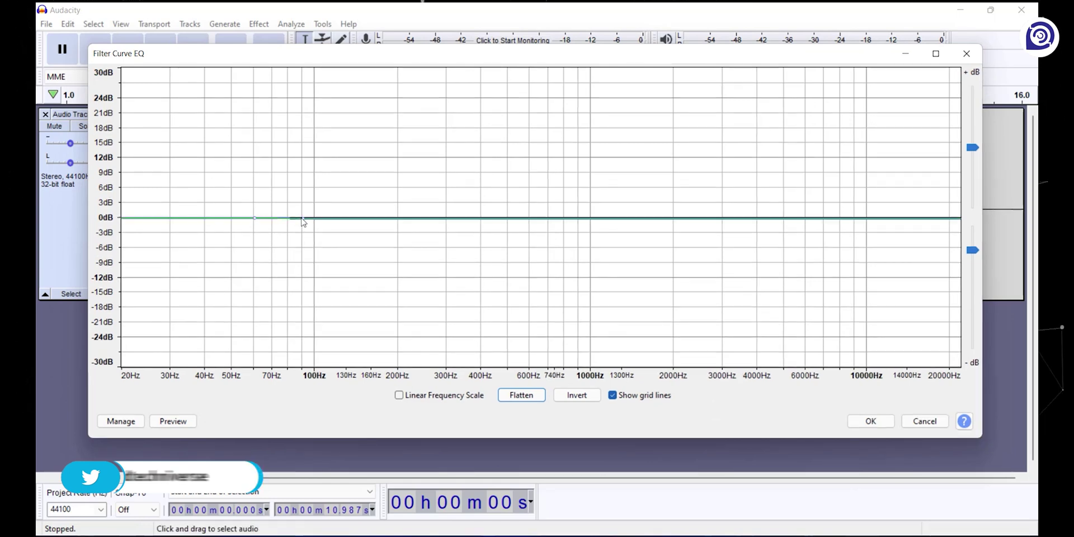
pyautogui.click(591, 219)
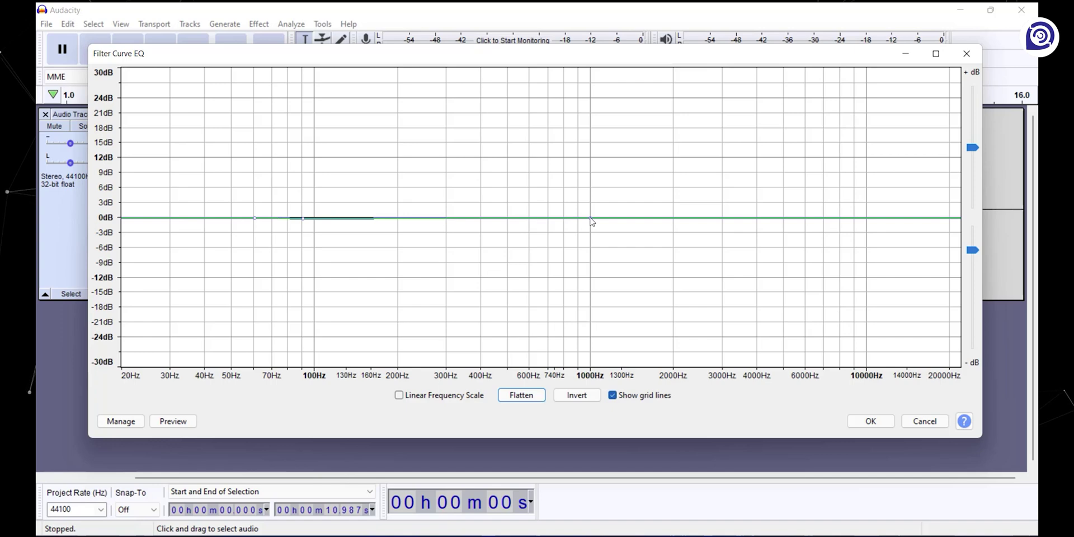
pyautogui.click(674, 219)
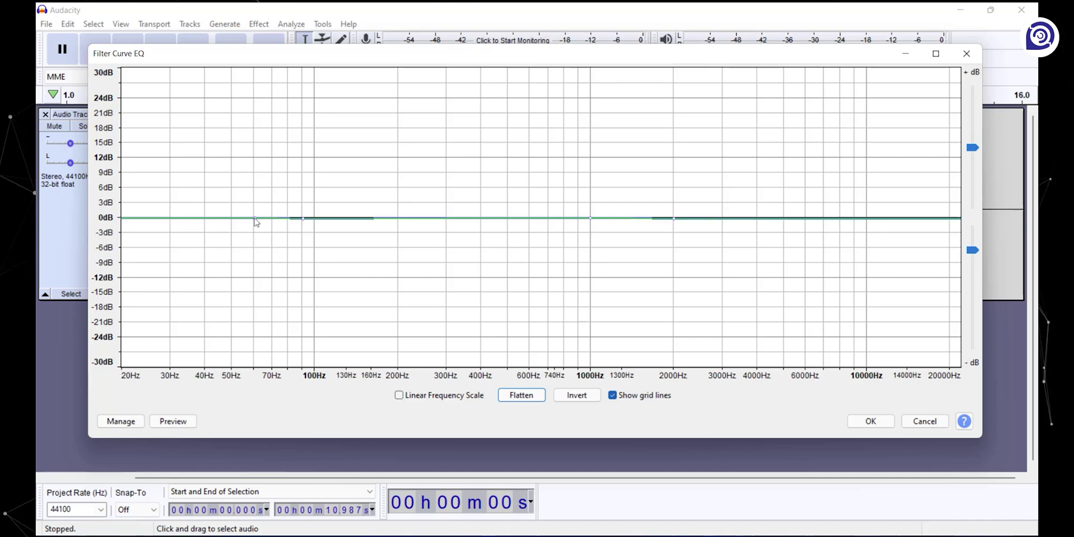
pyautogui.moveTo(255, 219); pyautogui.dragTo(256, 185)
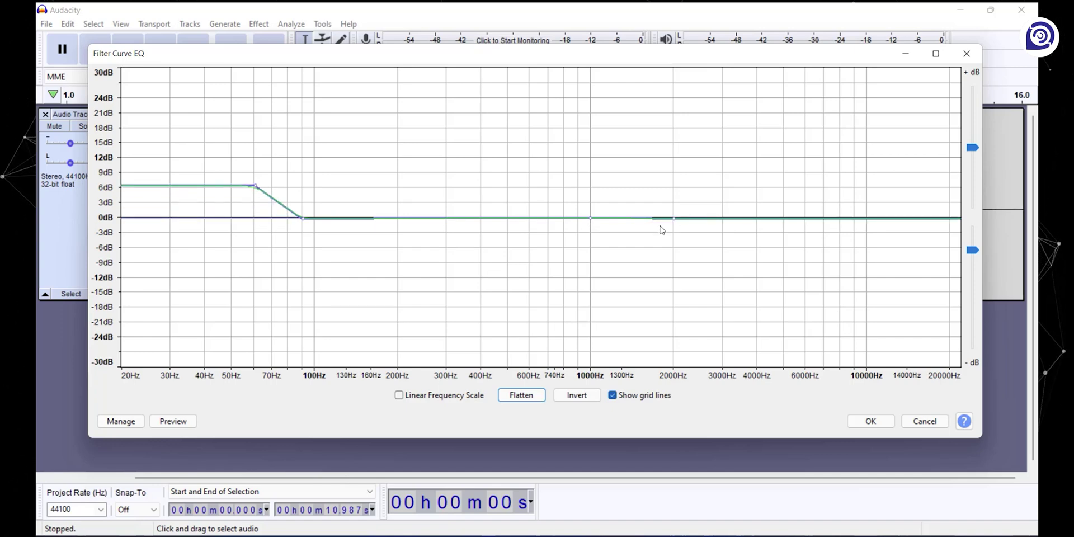
pyautogui.moveTo(674, 219); pyautogui.dragTo(676, 187)
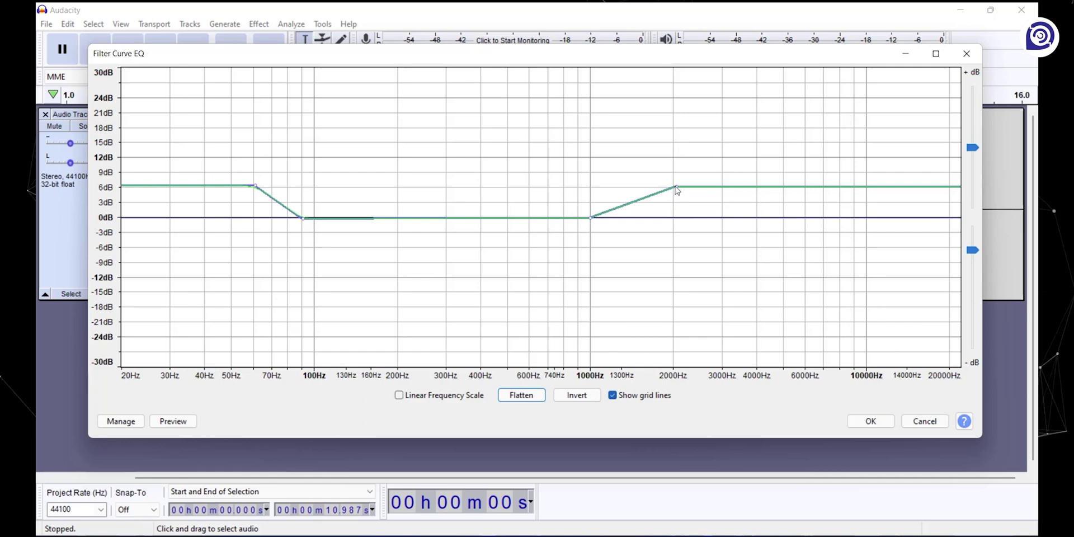
pyautogui.click(869, 421)
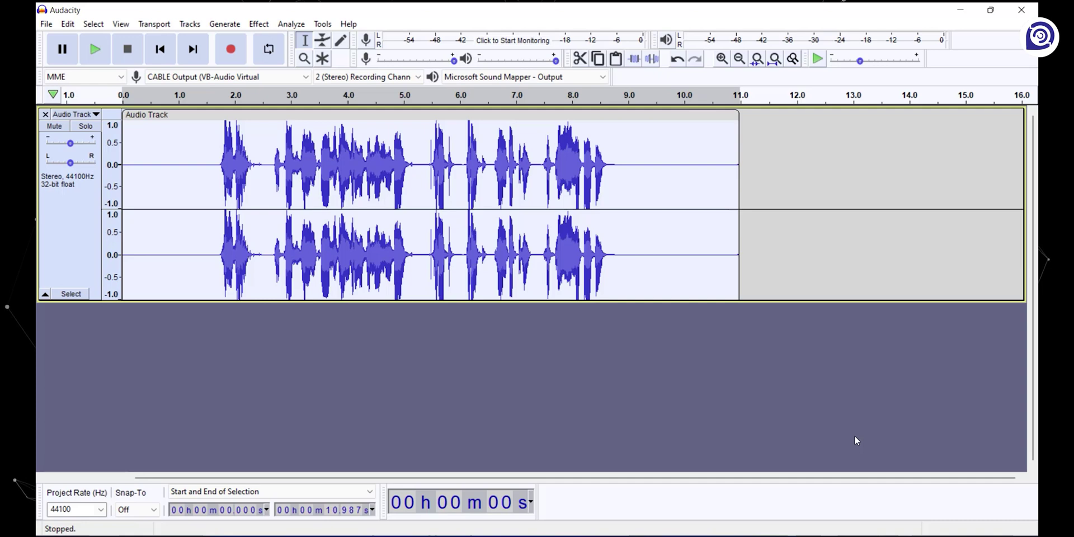
# Capture a noise profile from the silent lead-in with Noise Reduction
pyautogui.moveTo(214, 243); pyautogui.dragTo(123, 242)
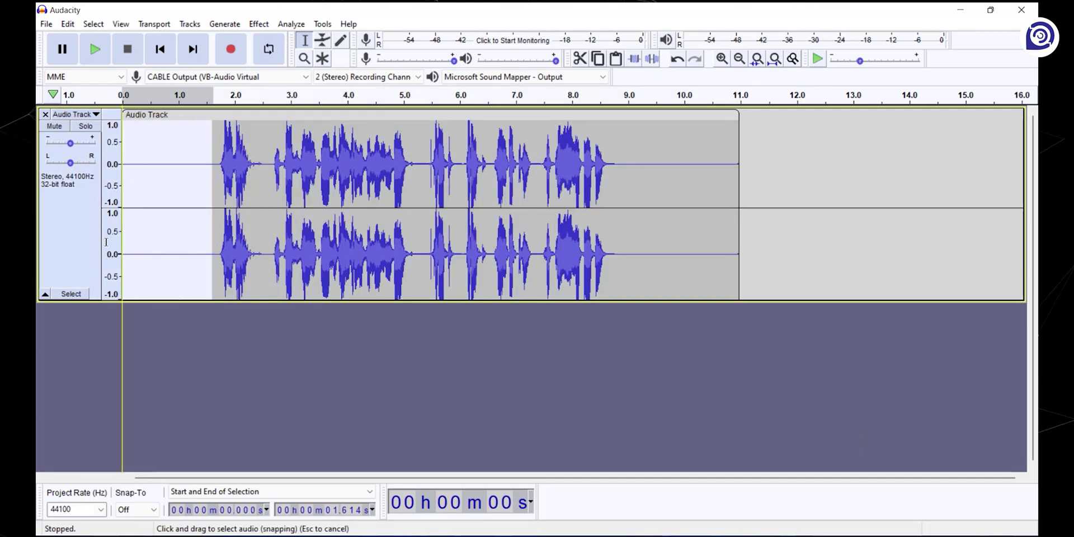
pyautogui.click(262, 26)
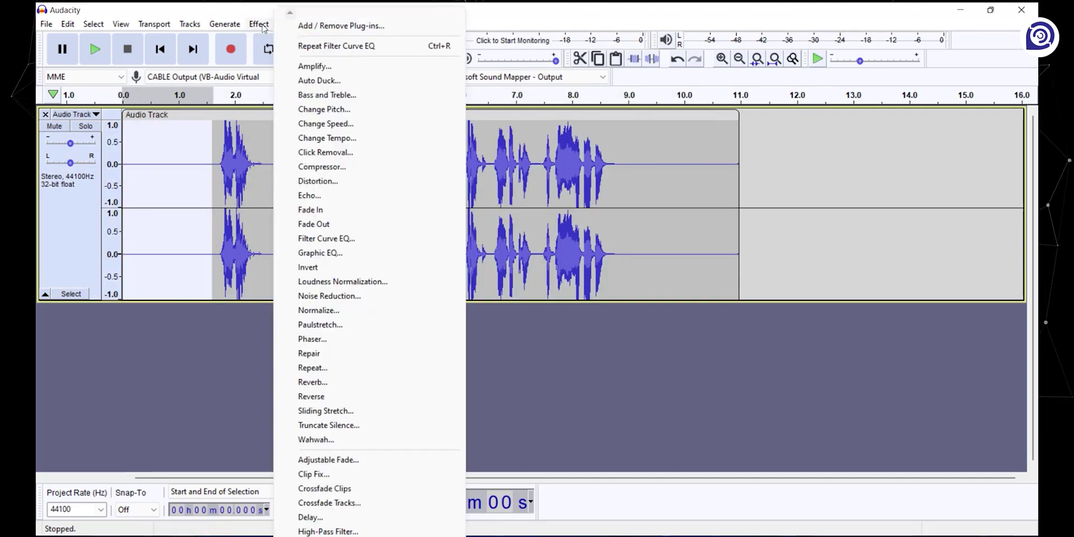
pyautogui.click(354, 296)
pyautogui.click(516, 211)
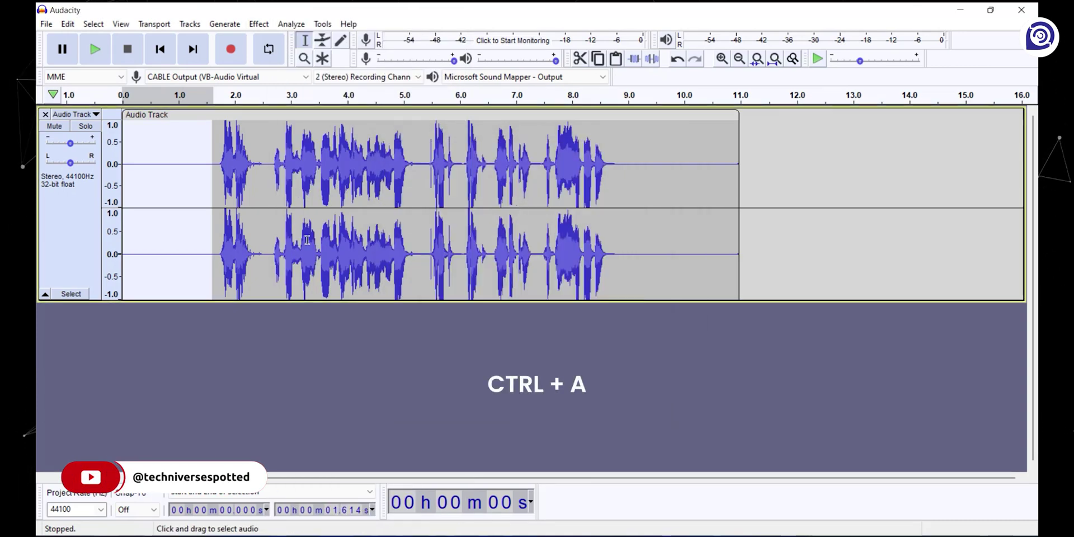
# Apply Noise Reduction to the whole track at 12 dB, sensitivity 6.00
pyautogui.hotkey('ctrl', 'a')
pyautogui.click(333, 378)
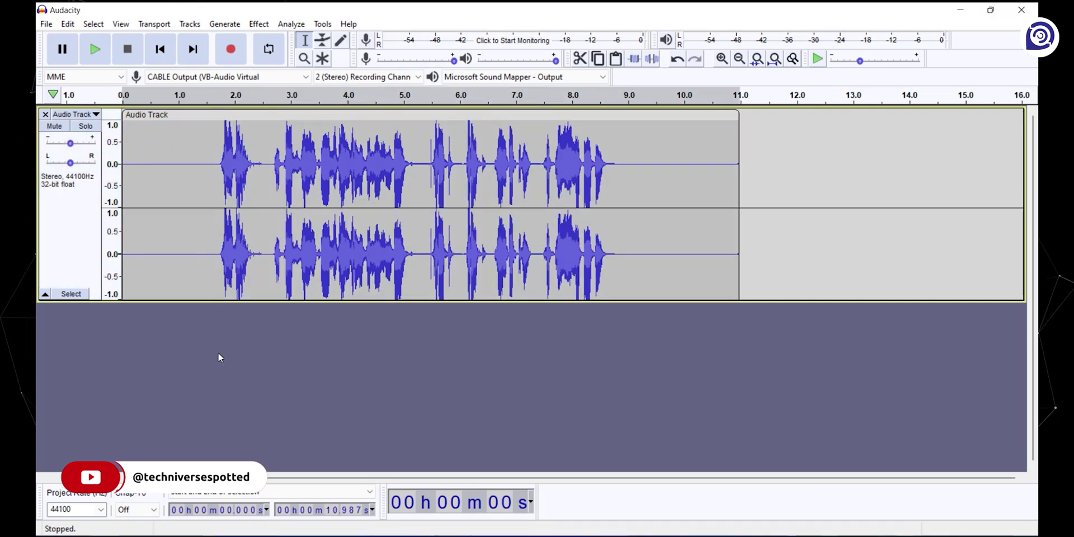
pyautogui.click(68, 237)
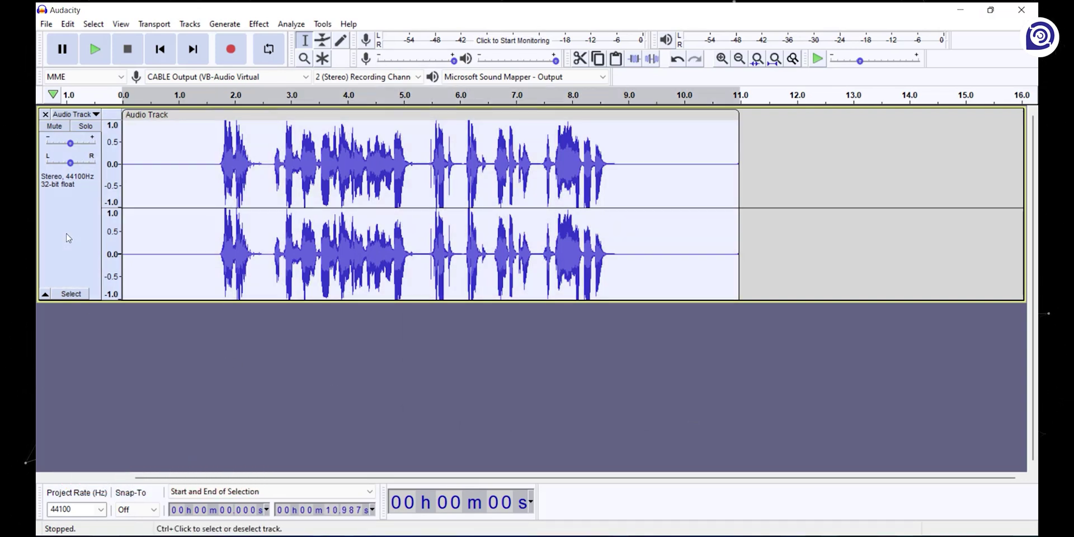
pyautogui.click(268, 25)
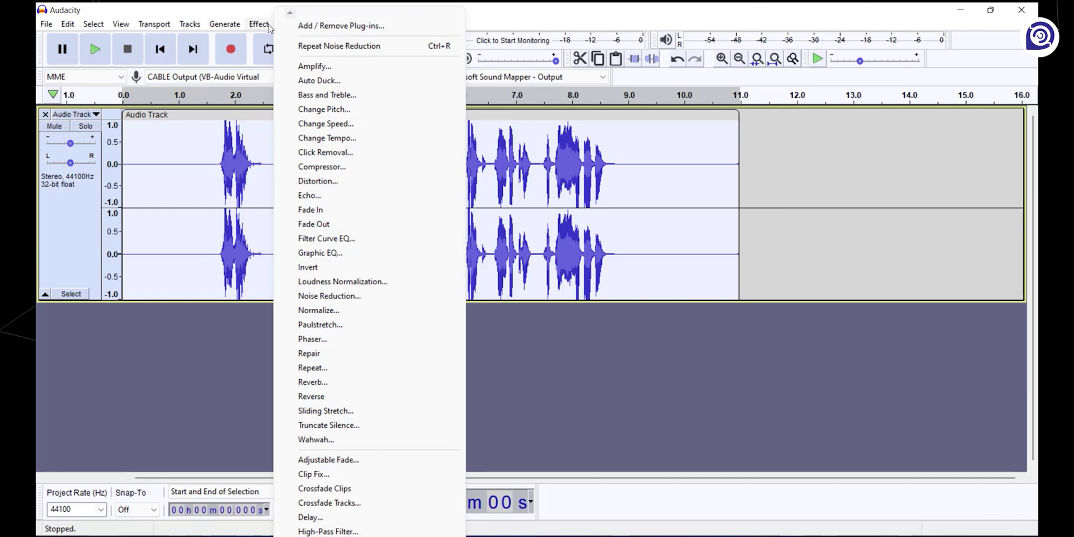
pyautogui.click(332, 296)
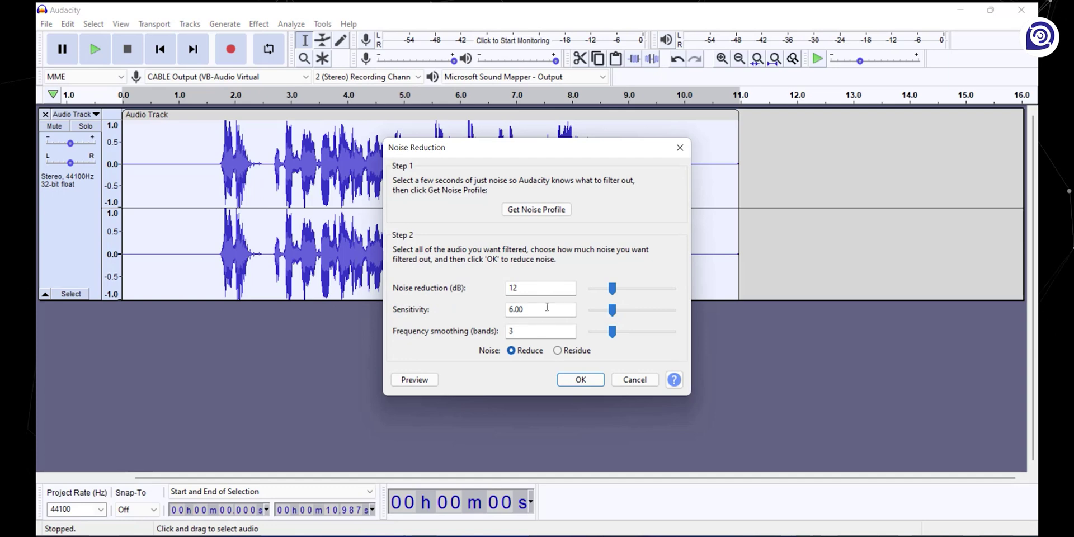
pyautogui.click(579, 380)
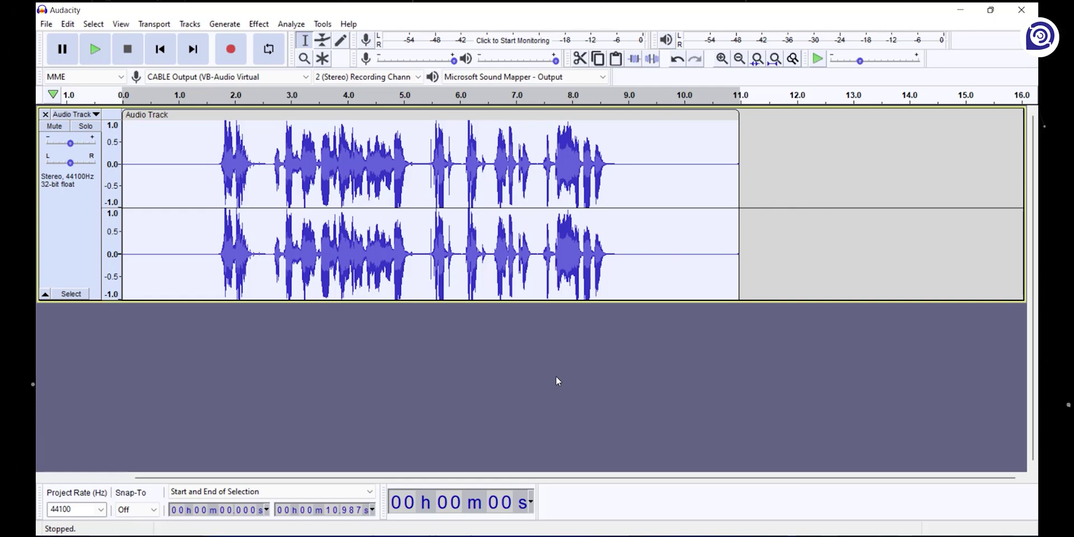
# Apply the Limiter with Soft Limit at -6 dB to flatten the loudest peaks
pyautogui.click(259, 23)
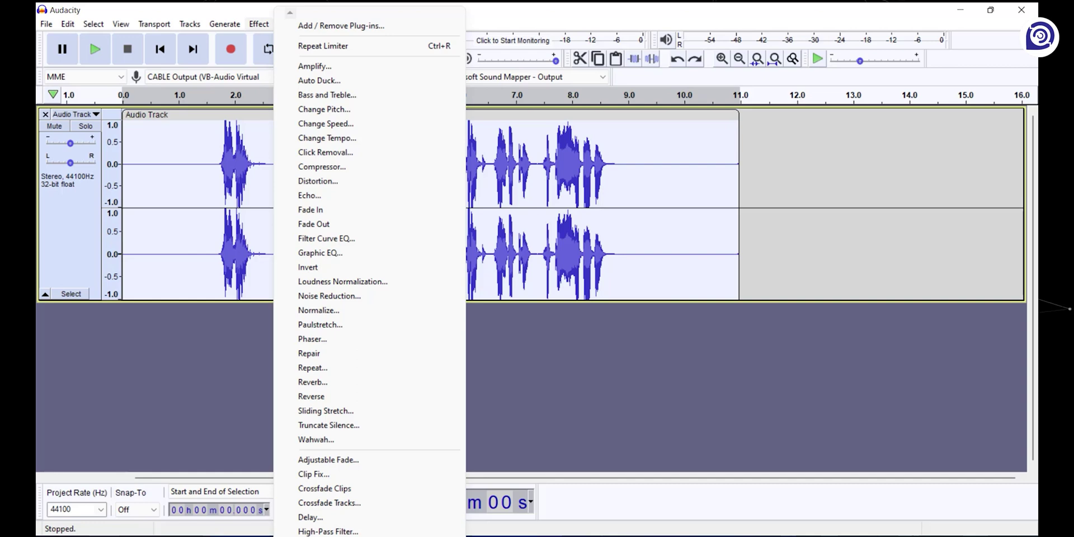
pyautogui.scroll(-3, 327, 421)
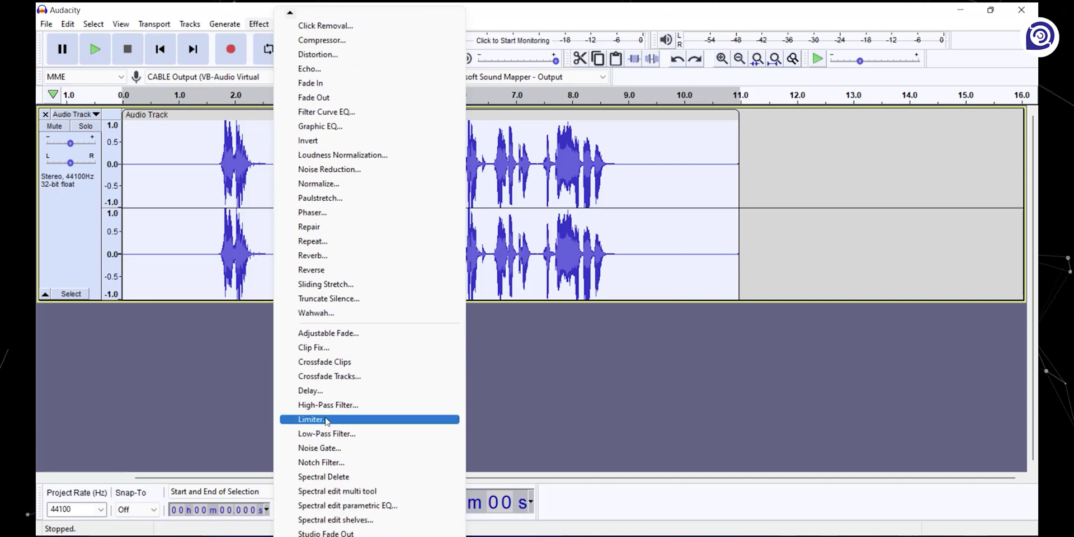
pyautogui.click(328, 421)
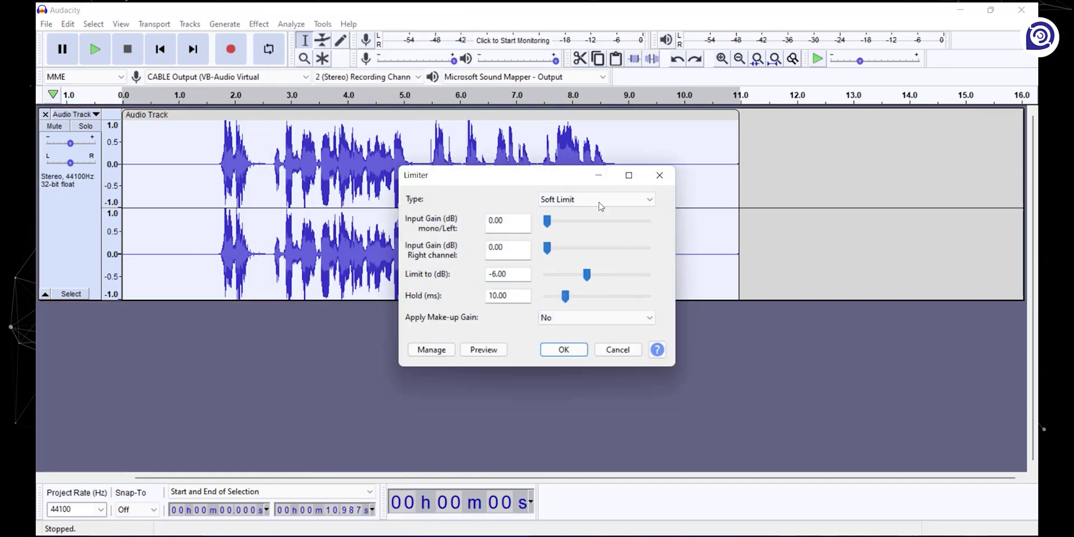
pyautogui.click(564, 350)
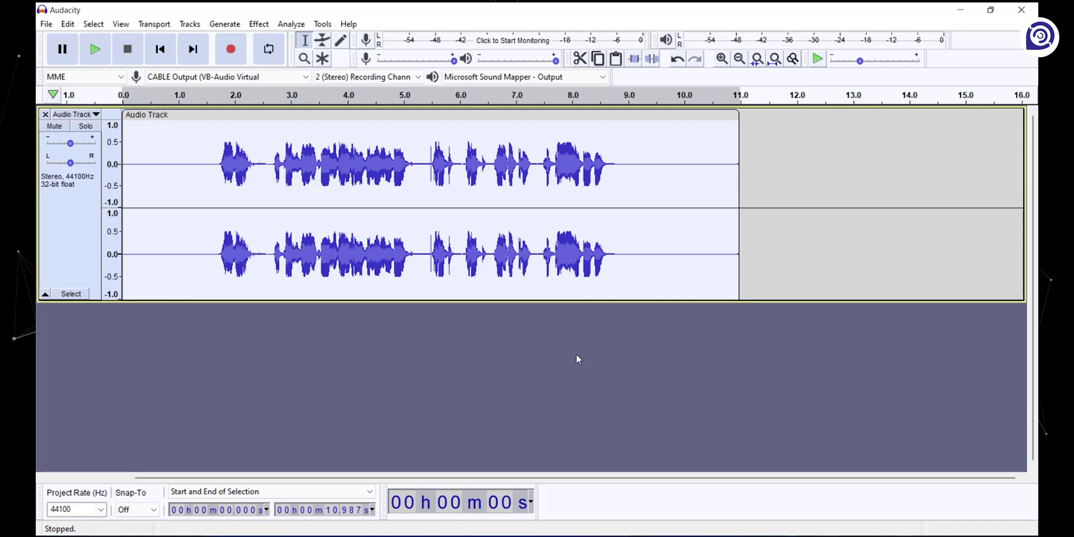
# Amplify the track by 4 dB, lifting its peaks to -2.0 dB
pyautogui.click(260, 25)
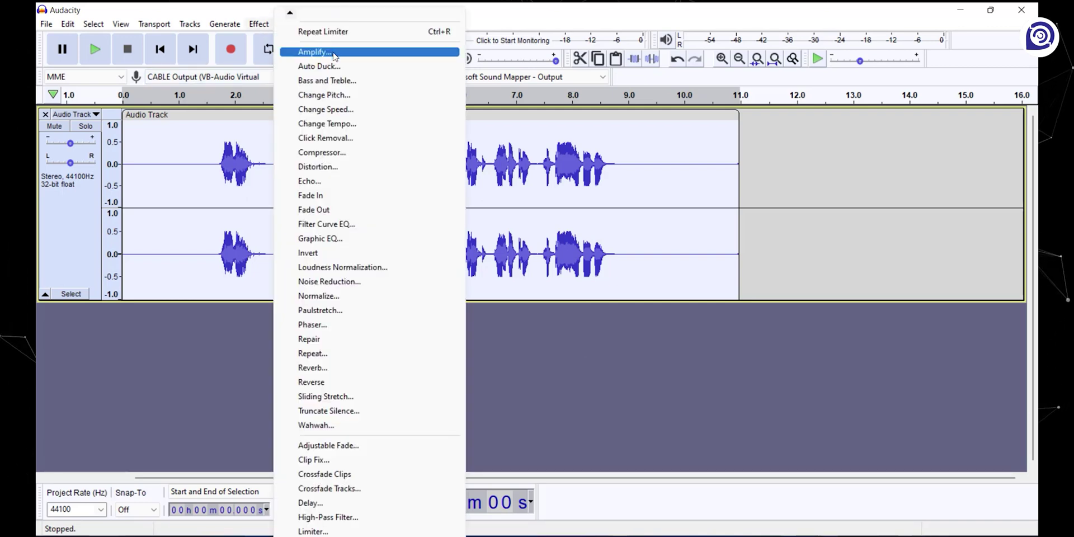
pyautogui.click(303, 48)
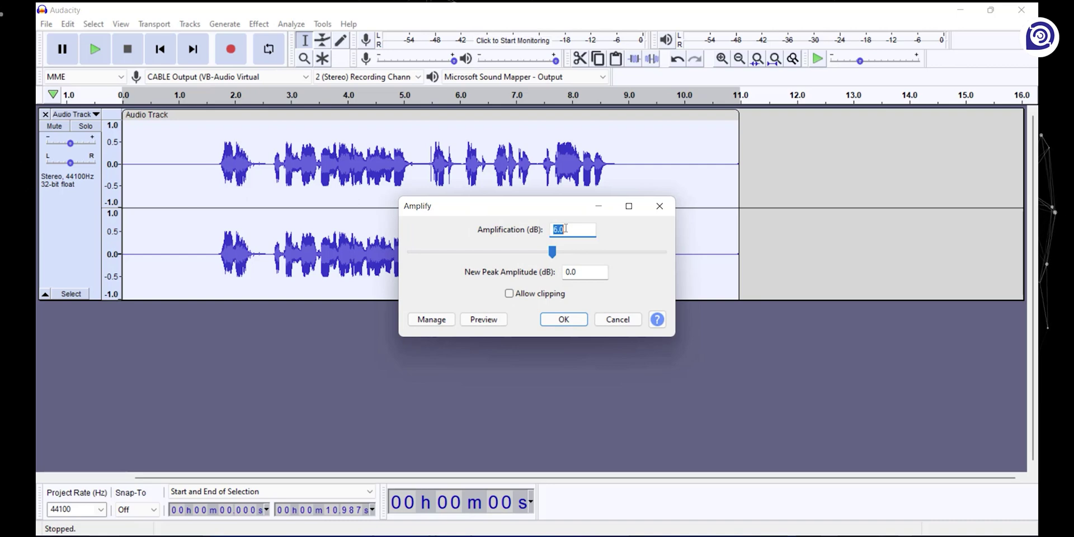
pyautogui.click(571, 318)
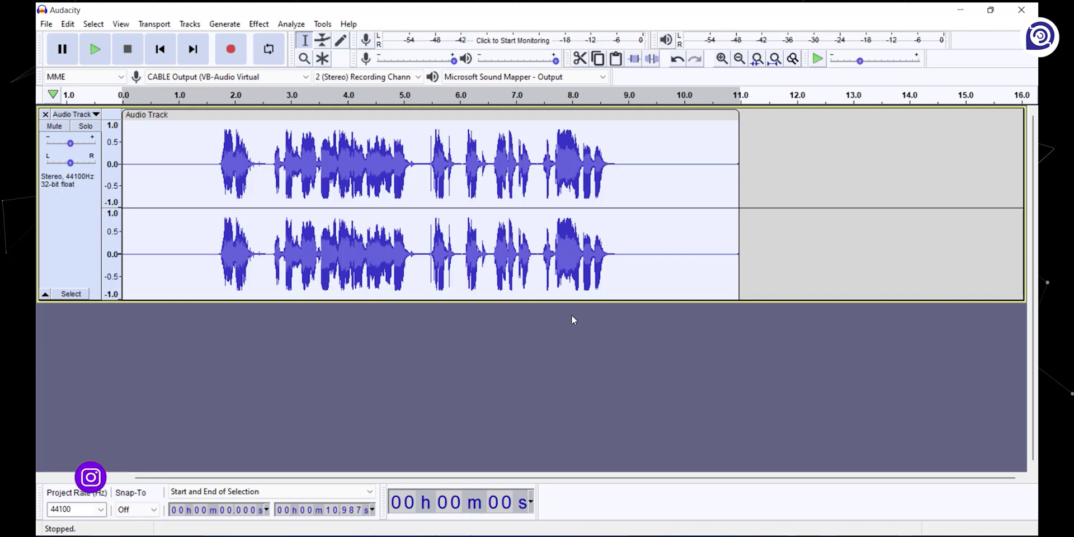
# Run the Limiter a second time: Soft Limit -6 dB, 10 ms hold
pyautogui.click(258, 24)
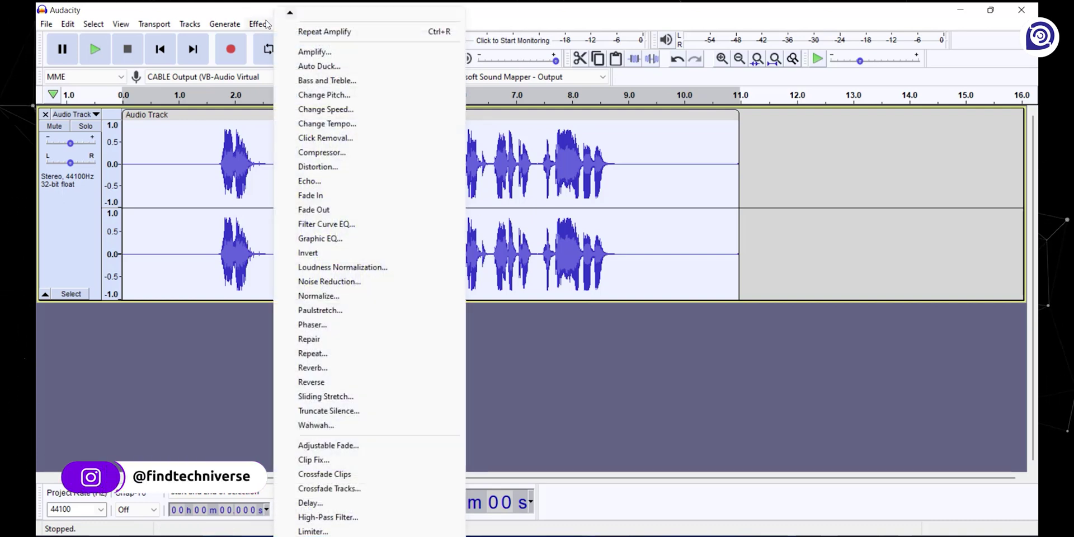
pyautogui.click(382, 531)
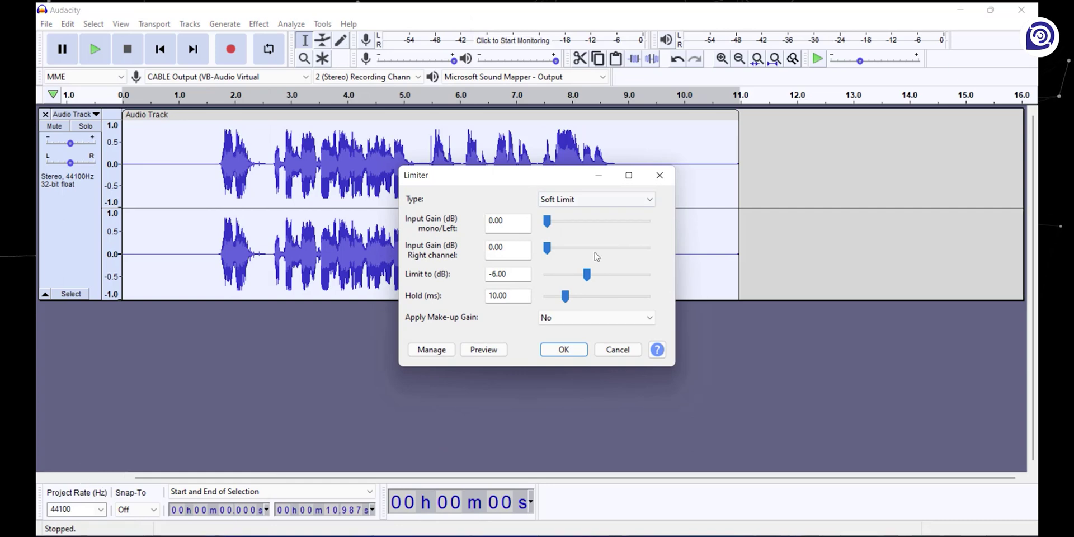
pyautogui.click(567, 352)
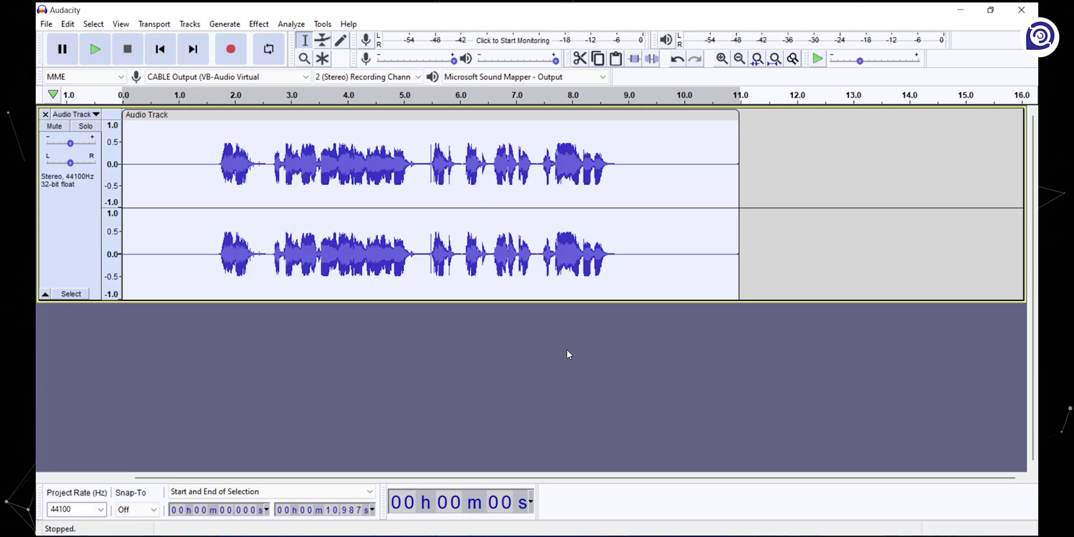
# Export the track as WAV named Audacity to Music, Signed 32-bit PCM, accepting metadata
pyautogui.click(46, 25)
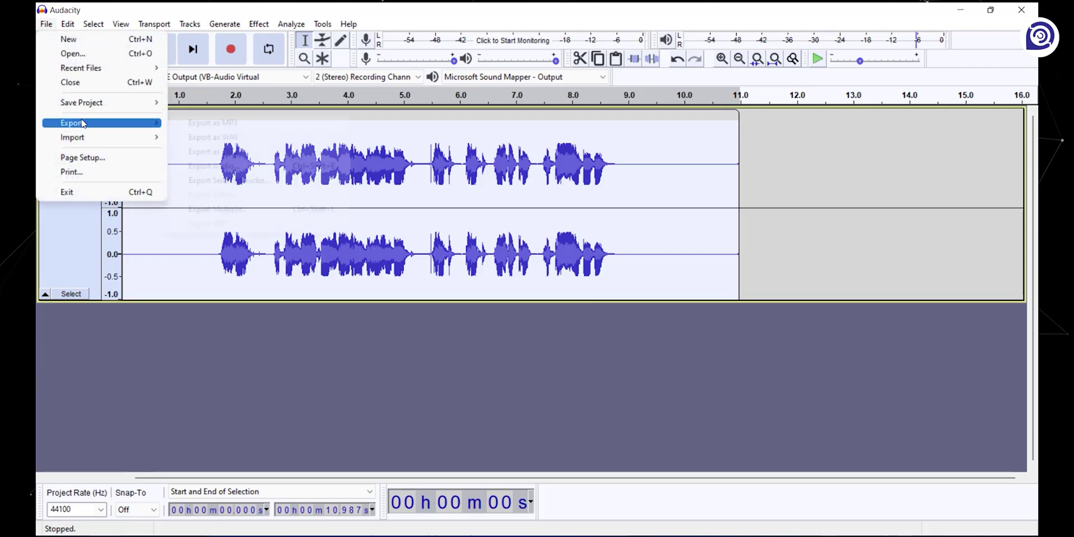
pyautogui.moveTo(82, 122)
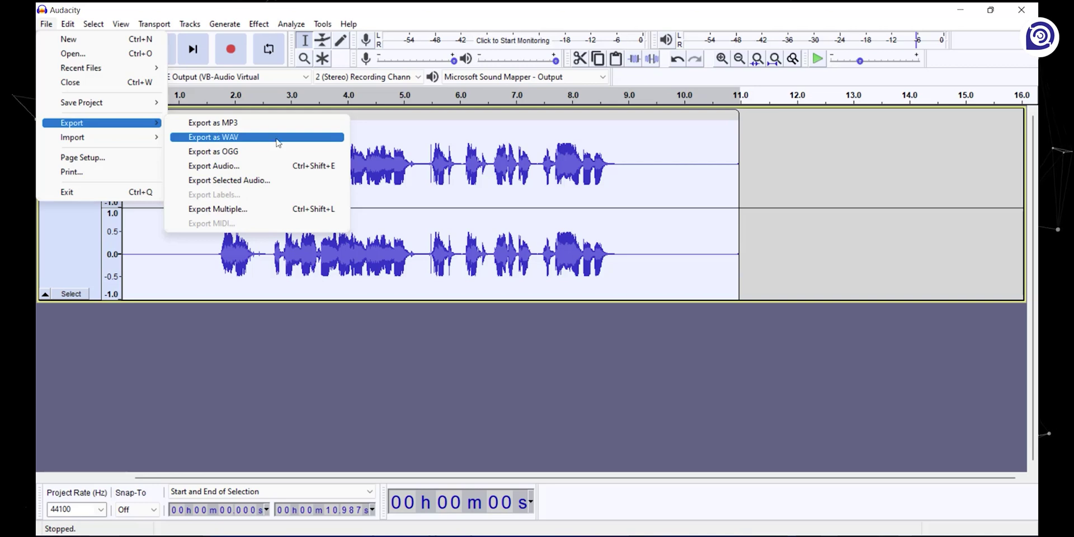
pyautogui.click(218, 137)
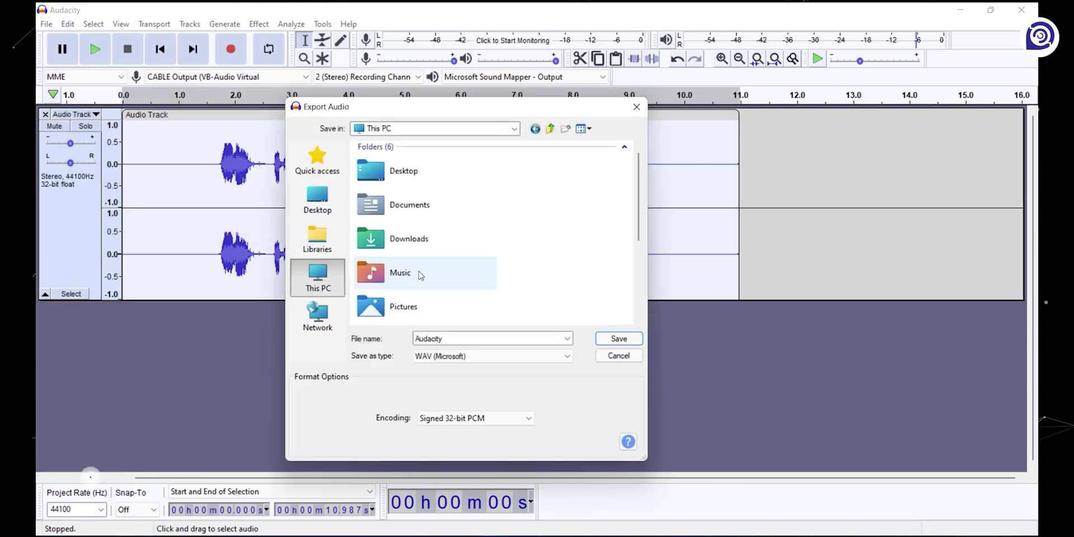
pyautogui.doubleClick(422, 275)
pyautogui.click(474, 423)
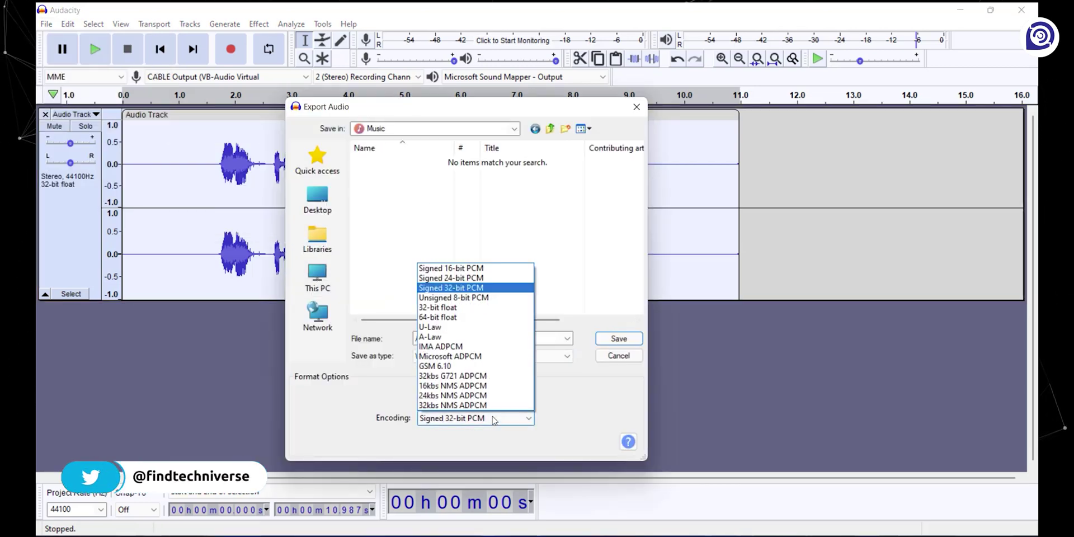
pyautogui.click(496, 289)
pyautogui.click(615, 338)
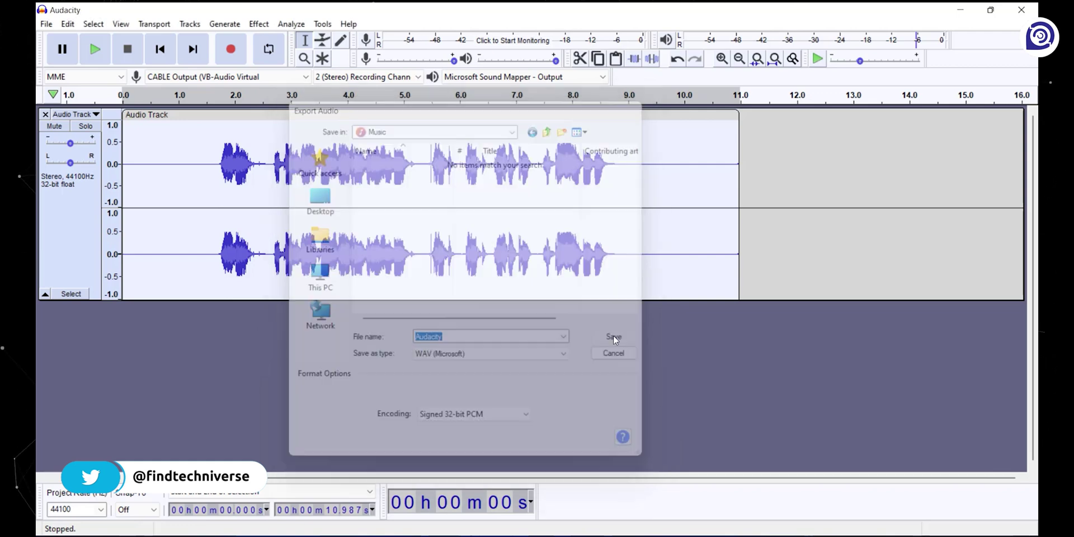
pyautogui.click(580, 384)
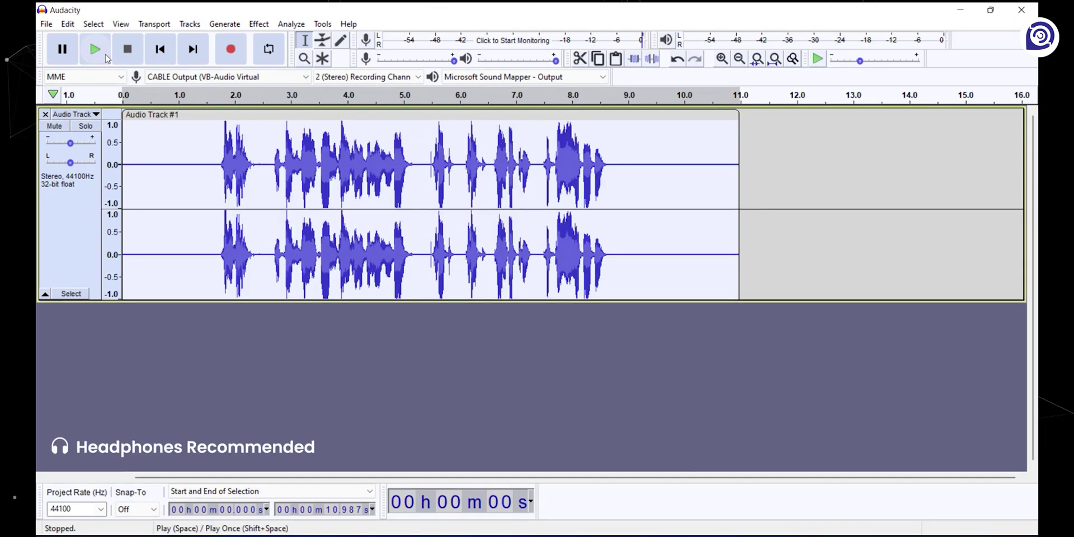
# Play the raw take, then play the Edited project from 1.347 s to compare
pyautogui.click(105, 56)
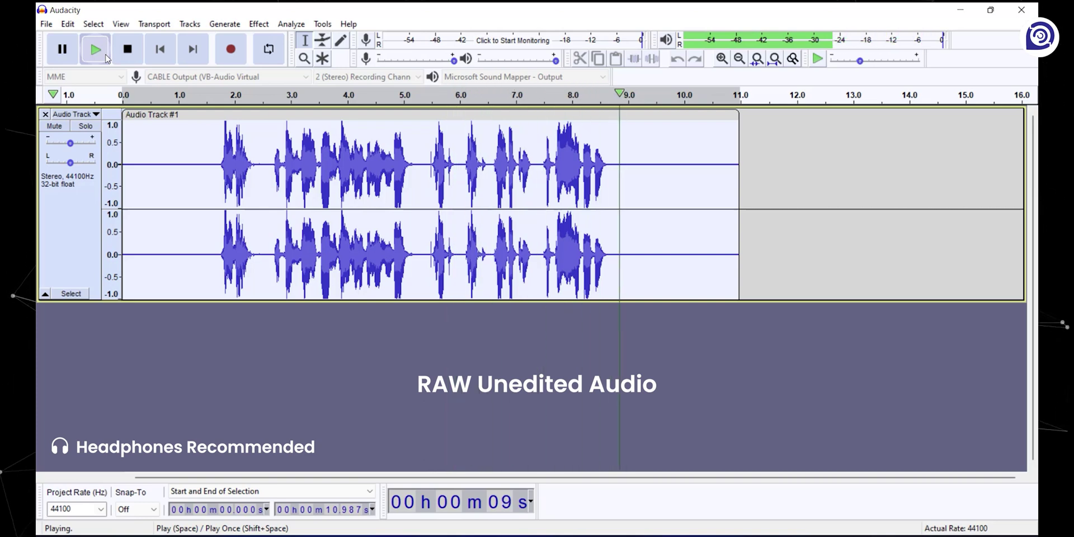
pyautogui.click(198, 131)
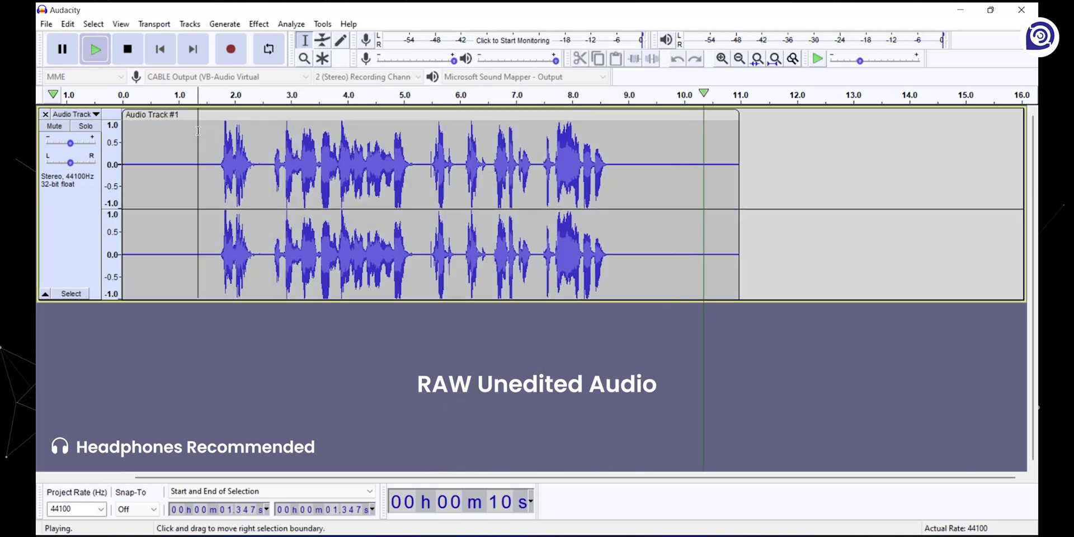
pyautogui.click(96, 50)
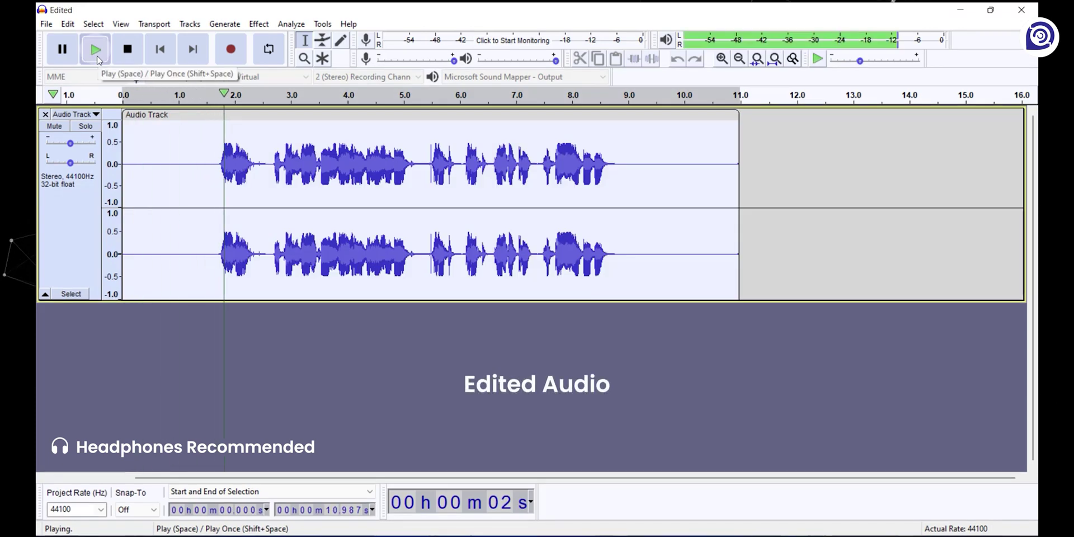